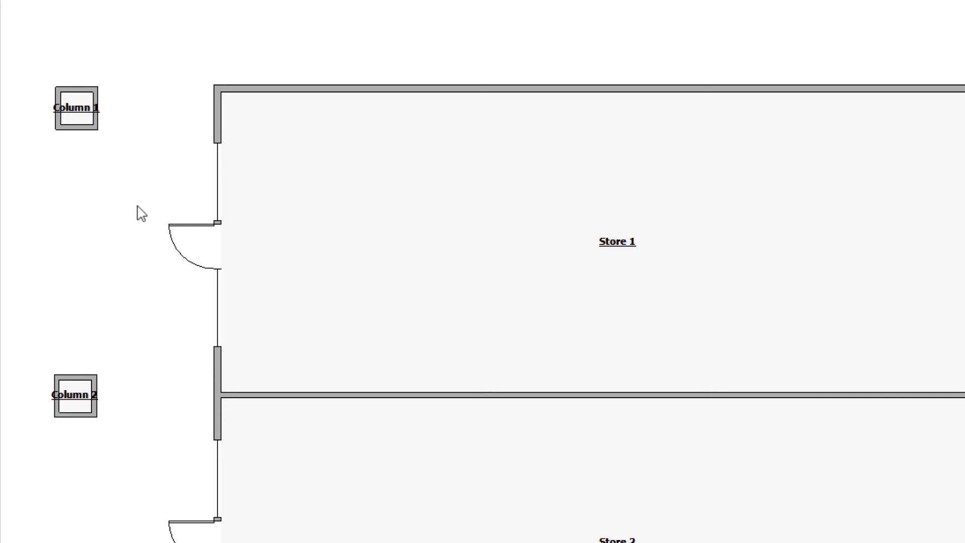
{"action": "scroll", "coordinate": [140, 214], "scroll_direction": "up", "scroll_amount": 1}
{"action": "scroll", "coordinate": [140, 214], "scroll_direction": "up", "scroll_amount": 1}
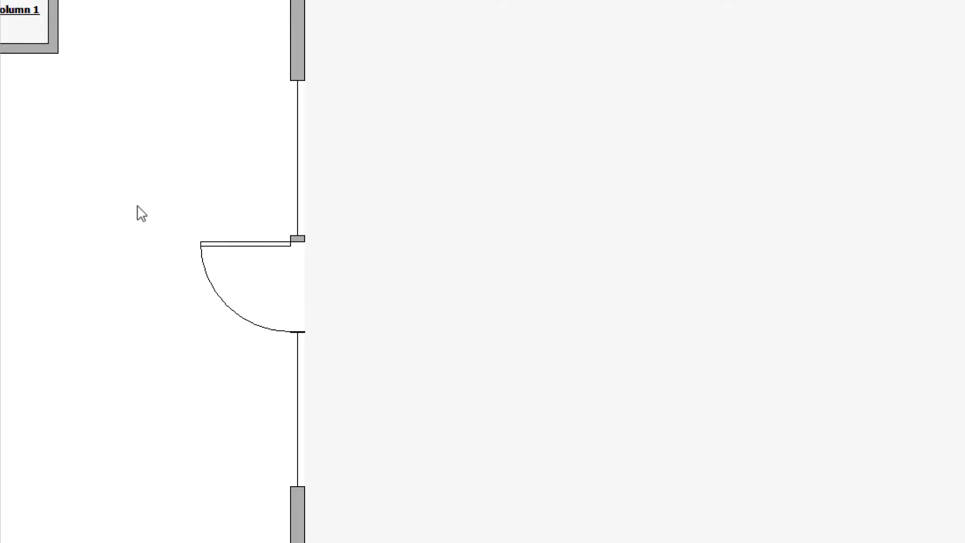
Step: Select the floor plan's door and the wall segment above it before leaving the sketch
{"action": "left_click", "coordinate": [233, 249]}
{"action": "left_click", "coordinate": [300, 181]}
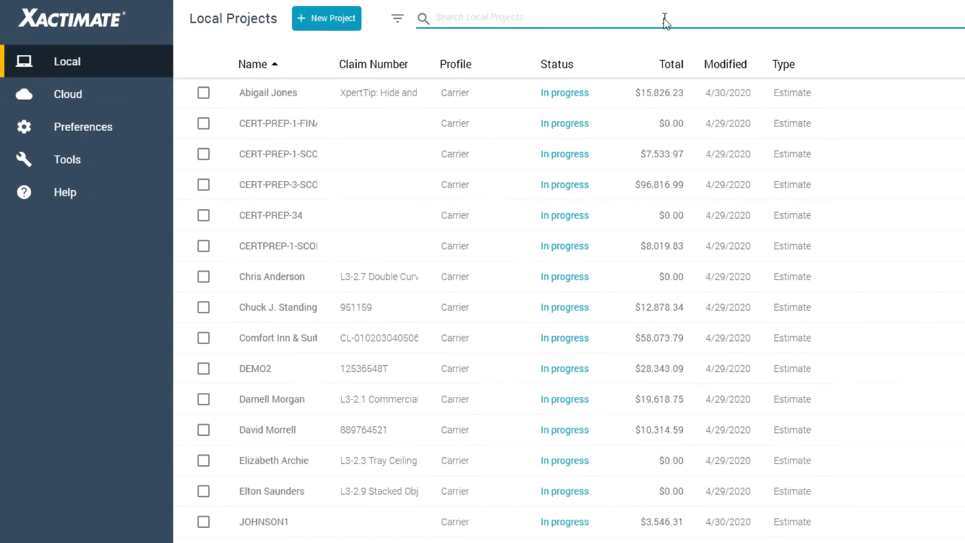
Step: Go to Preferences and choose the Sketch category
{"action": "left_click", "coordinate": [140, 119]}
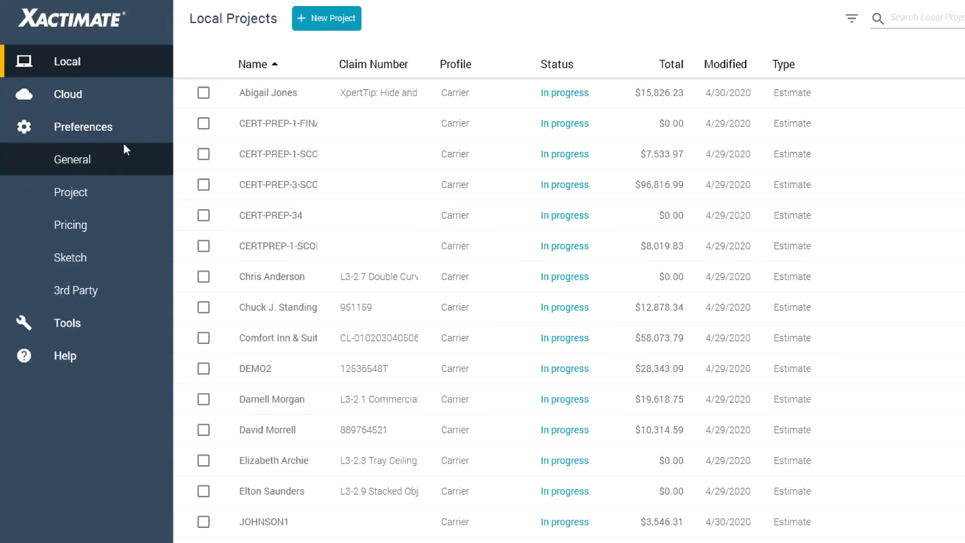
{"action": "left_click", "coordinate": [106, 254]}
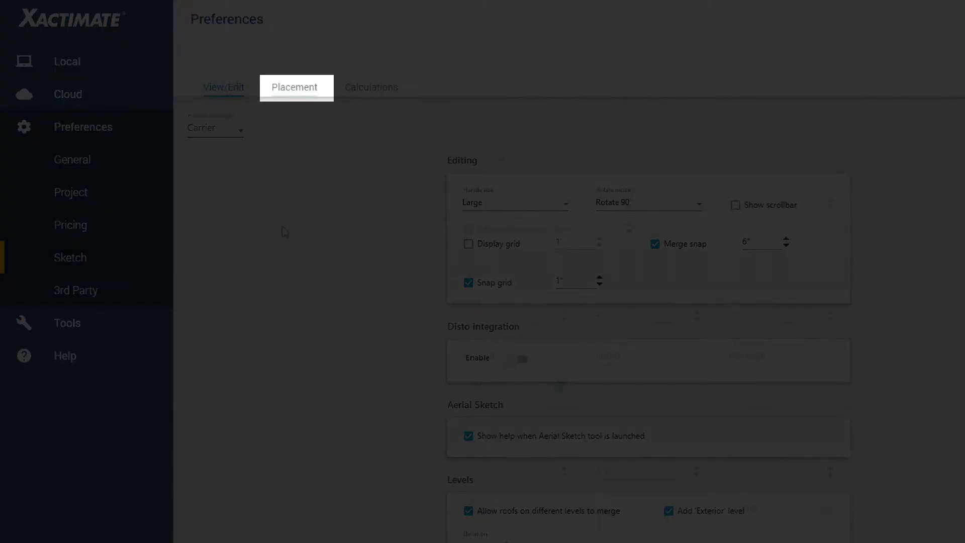
Step: Show the Placement tab with the Carrier profile's room, window and door defaults
{"action": "left_click", "coordinate": [294, 87]}
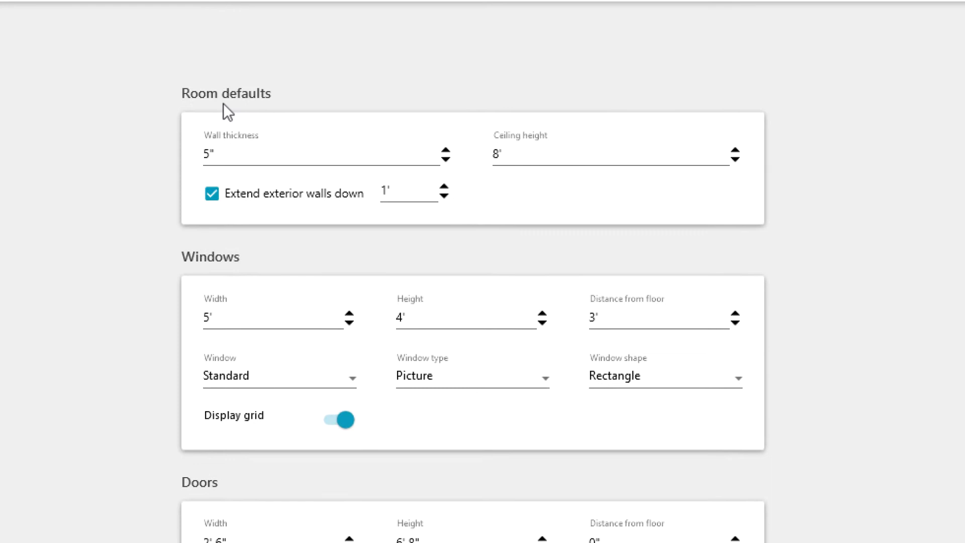
{"action": "scroll", "coordinate": [214, 151], "scroll_direction": "up", "scroll_amount": 1}
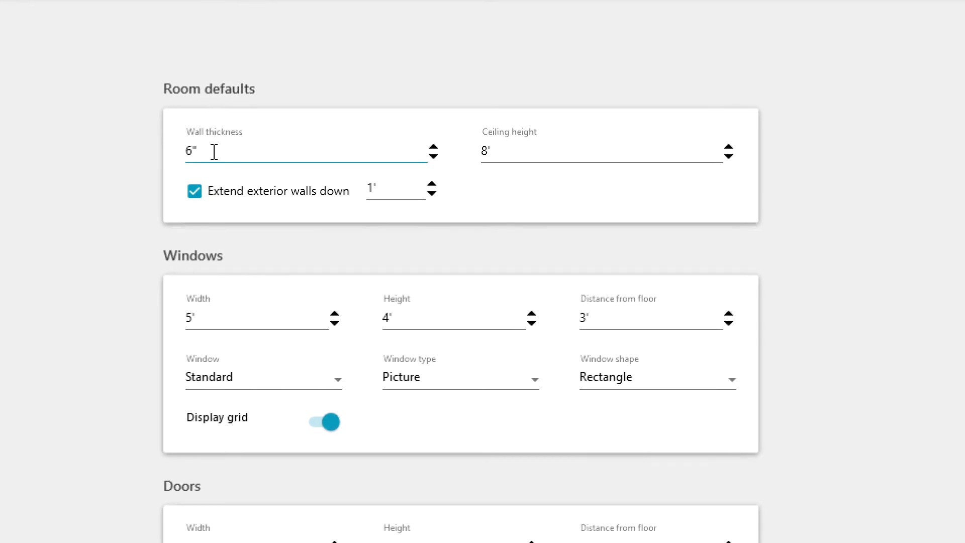
{"action": "scroll", "coordinate": [214, 151], "scroll_direction": "up", "scroll_amount": 3}
{"action": "scroll", "coordinate": [215, 151], "scroll_direction": "up", "scroll_amount": 3}
{"action": "scroll", "coordinate": [214, 151], "scroll_direction": "up", "scroll_amount": 1}
{"action": "scroll", "coordinate": [214, 151], "scroll_direction": "down", "scroll_amount": 3}
{"action": "scroll", "coordinate": [217, 141], "scroll_direction": "down", "scroll_amount": 1}
{"action": "scroll", "coordinate": [216, 141], "scroll_direction": "up", "scroll_amount": 4}
Step: Lower the default wall thickness to 4" with three spinner clicks
{"action": "left_click", "coordinate": [432, 159]}
{"action": "left_click", "coordinate": [432, 159]}
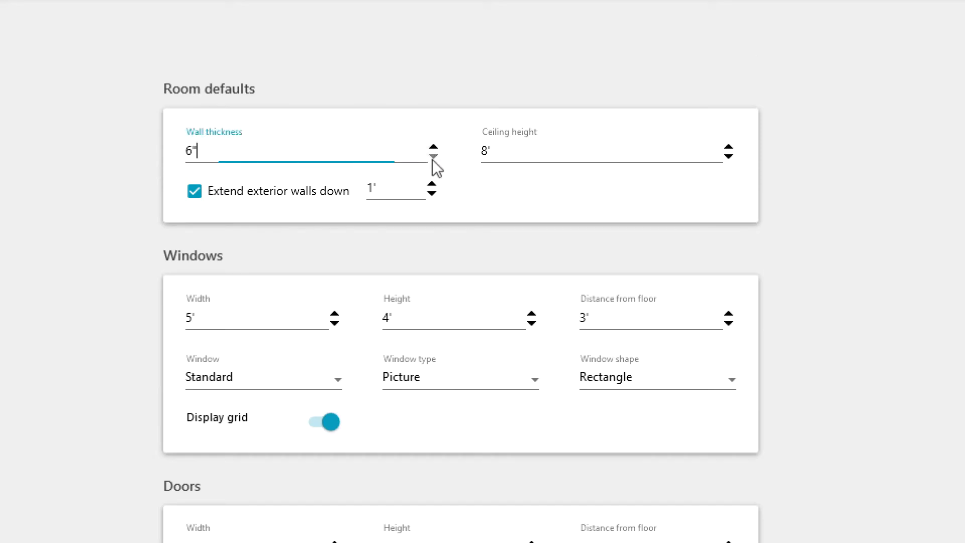
{"action": "left_click", "coordinate": [432, 159]}
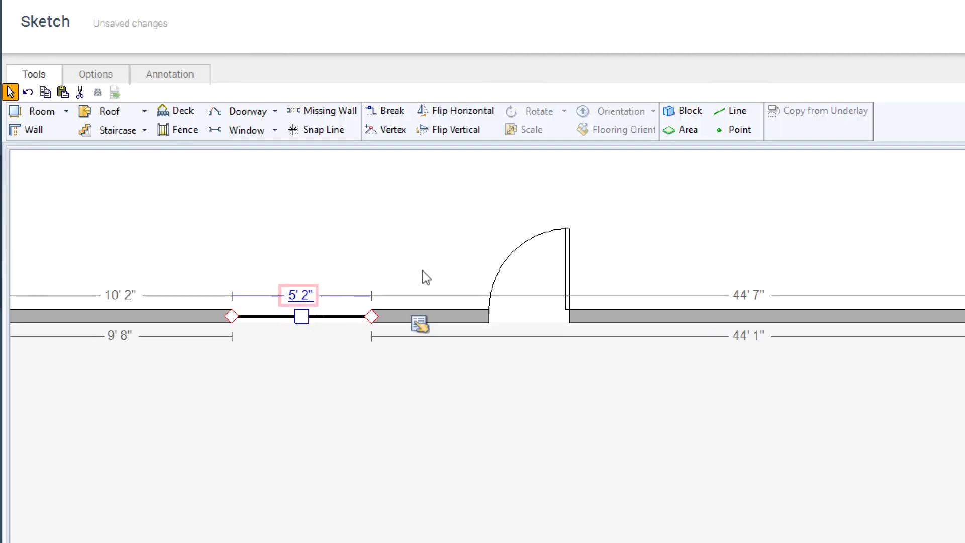
Step: In the sketch, switch the selection from the new 5' 2" window to the door
{"action": "left_click", "coordinate": [516, 262]}
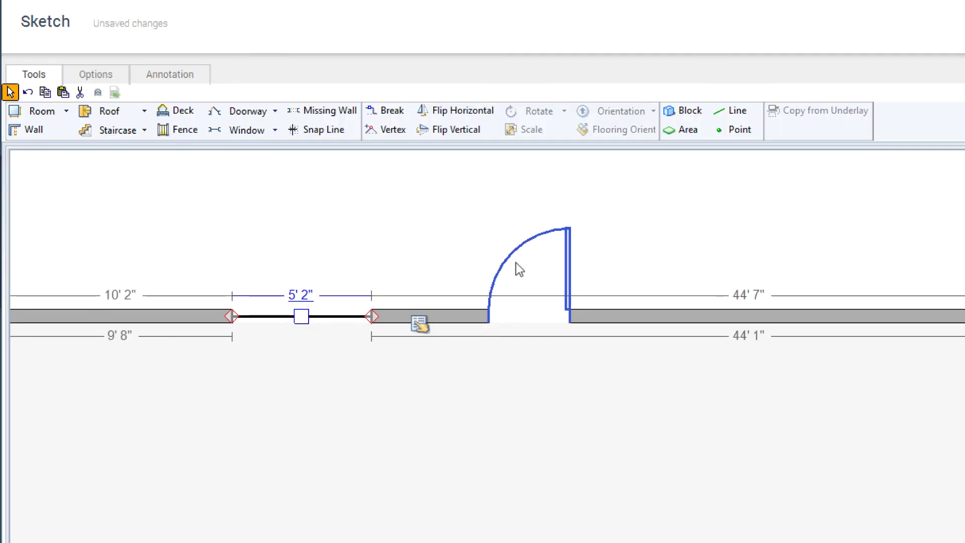
Step: Place a second 5' 2" window on the wall right of the door
{"action": "left_click", "coordinate": [424, 276]}
{"action": "left_click", "coordinate": [700, 314]}
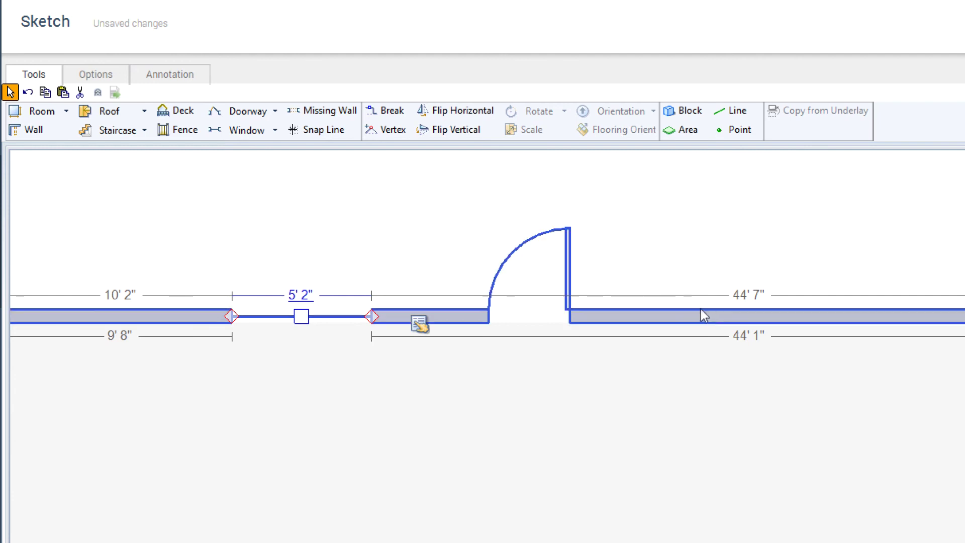
{"action": "left_click", "coordinate": [742, 317]}
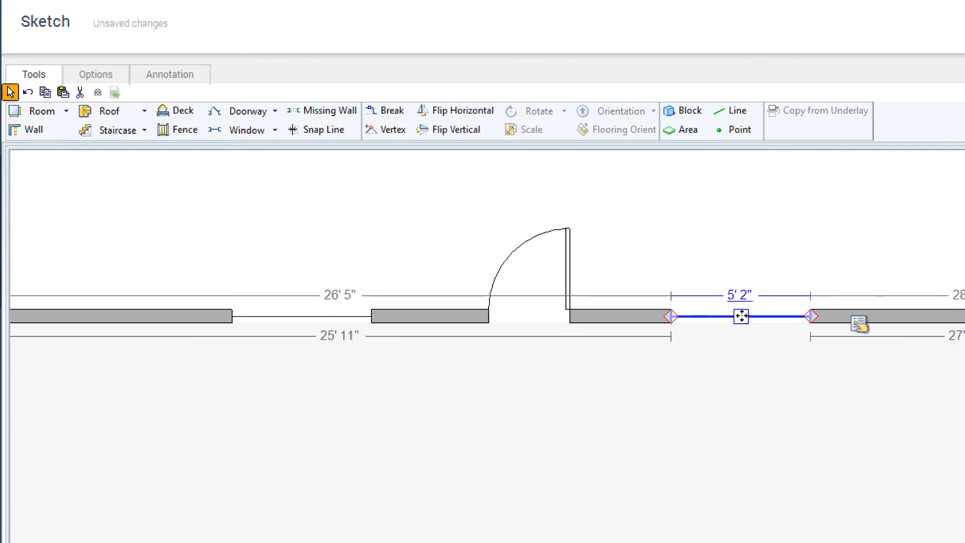